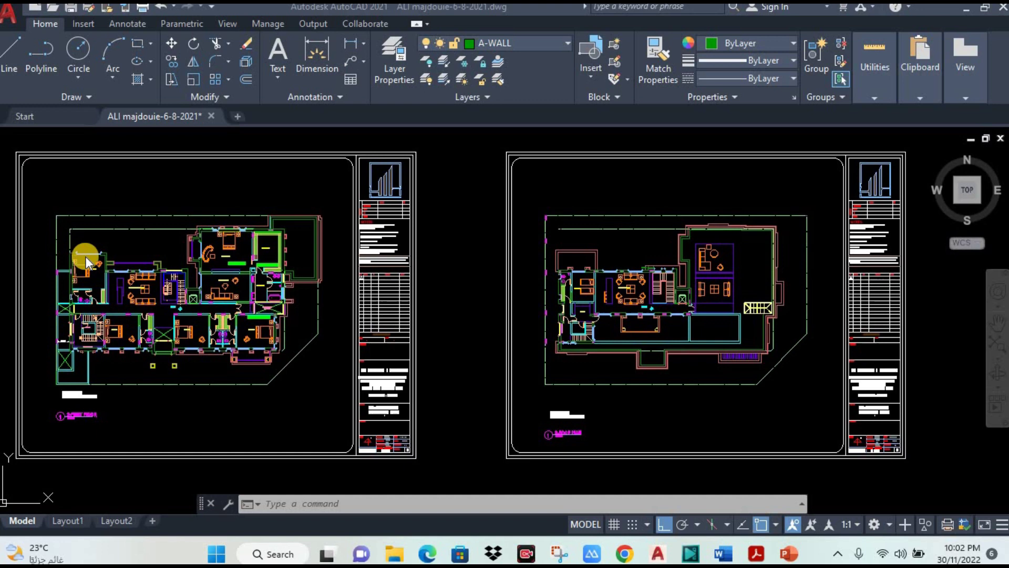
# Zoom in until the left floor plan sheet and its title block fill the view.
pyautogui.click(180, 318)
pyautogui.scroll(3, 368, 295)
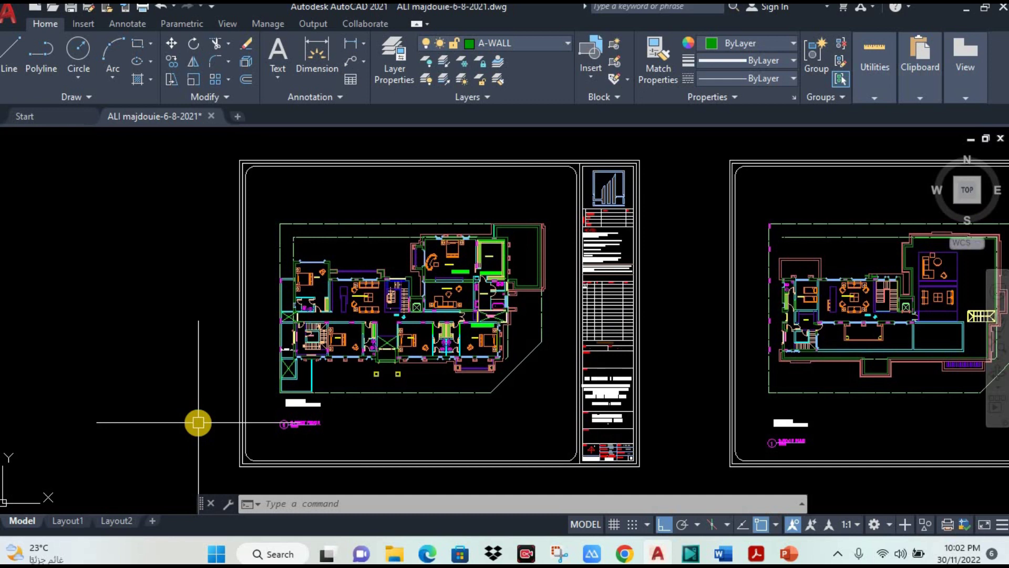
# Start a plot of the model and select DWG To PDF.pc3 as the printer/plotter.
pyautogui.click(142, 11)
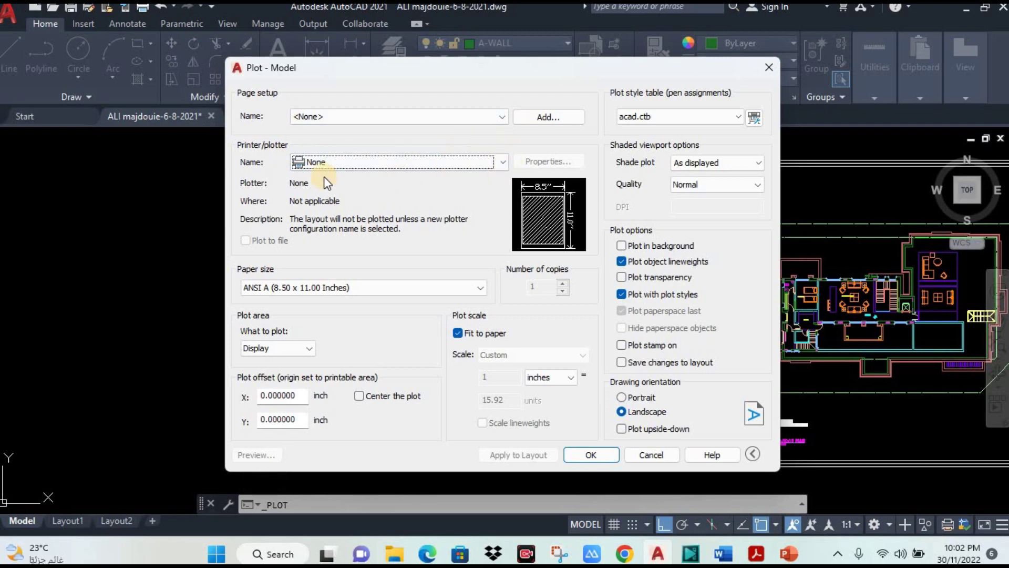
pyautogui.click(345, 160)
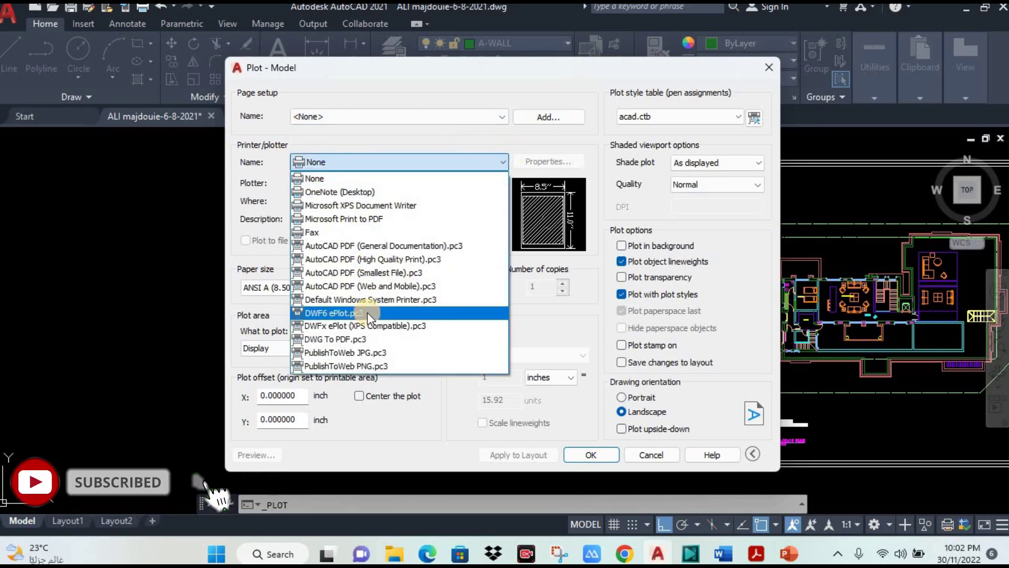
pyautogui.click(368, 340)
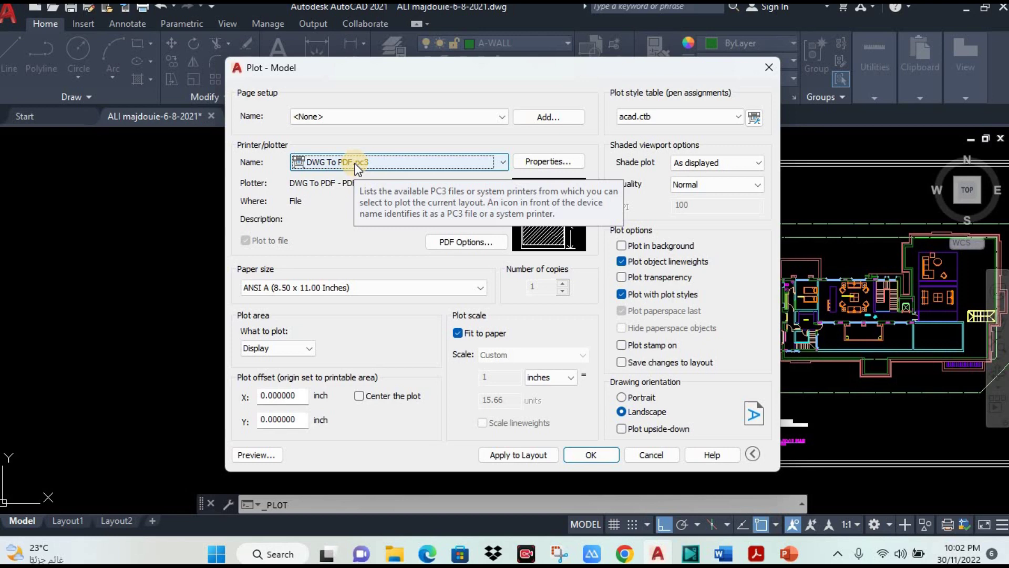
pyautogui.click(355, 164)
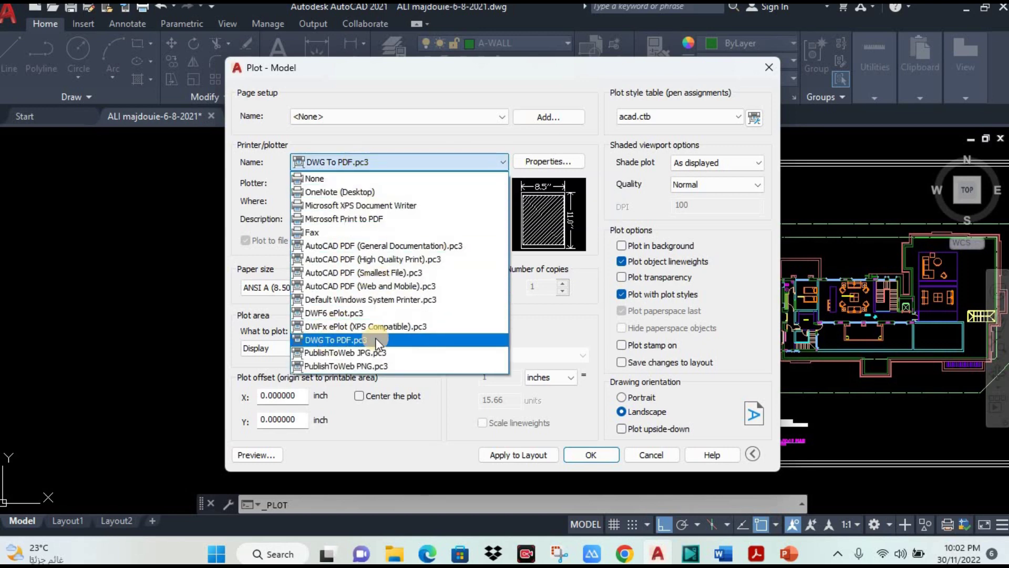
pyautogui.click(346, 338)
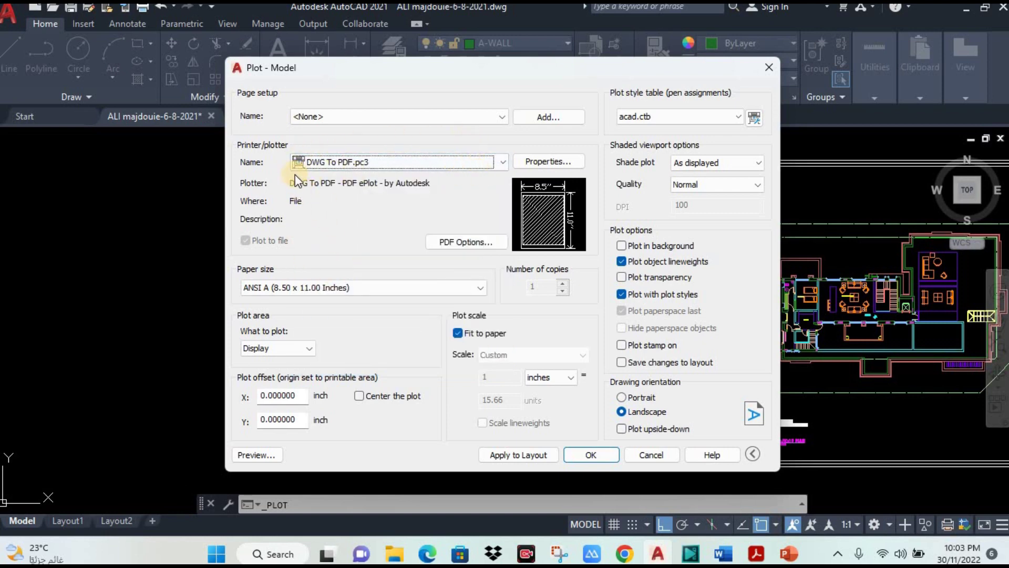
# Use ANSI expand A (8.50 x 11.00 Inches) paper and window the plot around the left sheet.
pyautogui.click(363, 286)
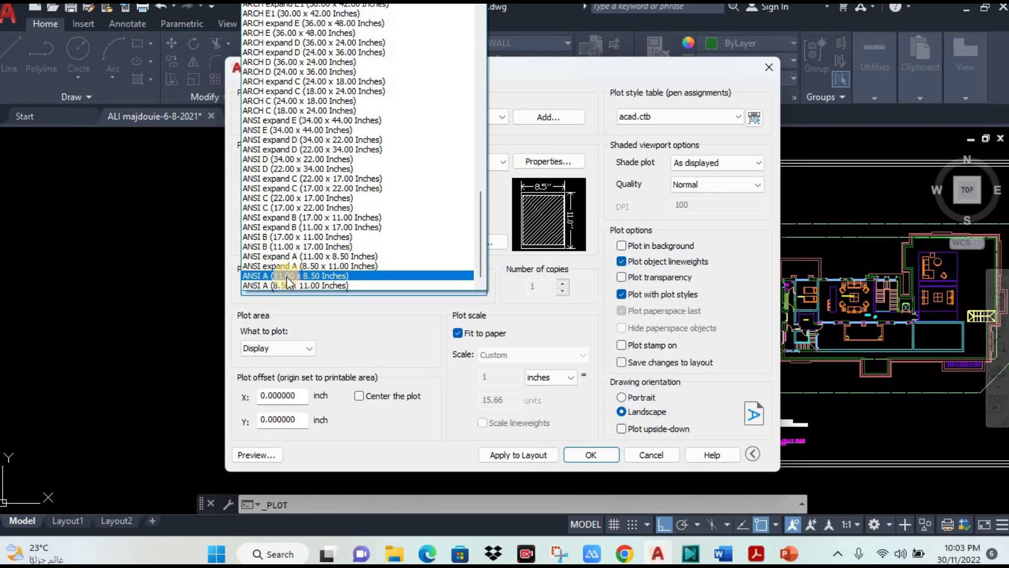
pyautogui.click(320, 265)
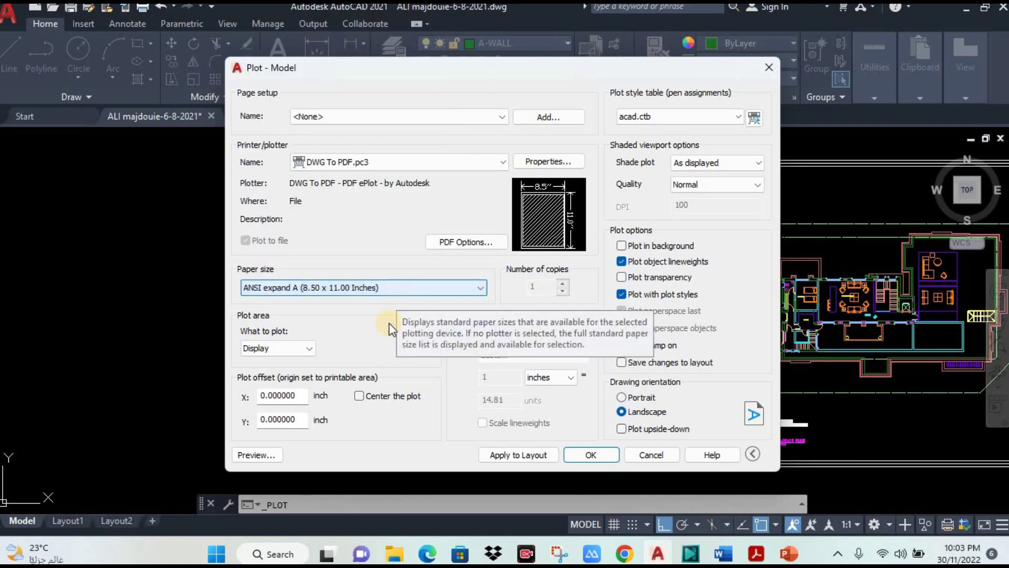
pyautogui.click(310, 348)
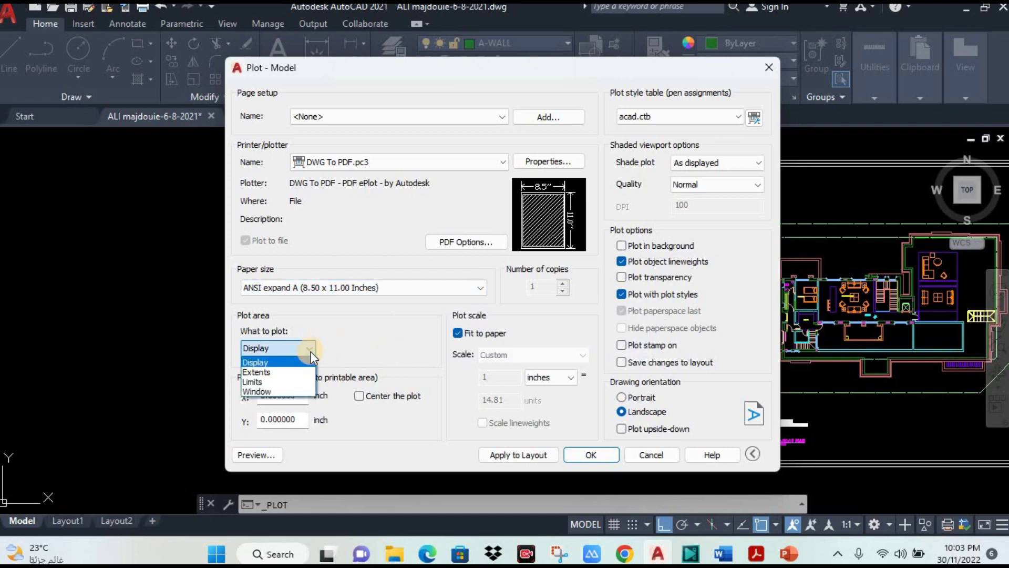
pyautogui.click(291, 392)
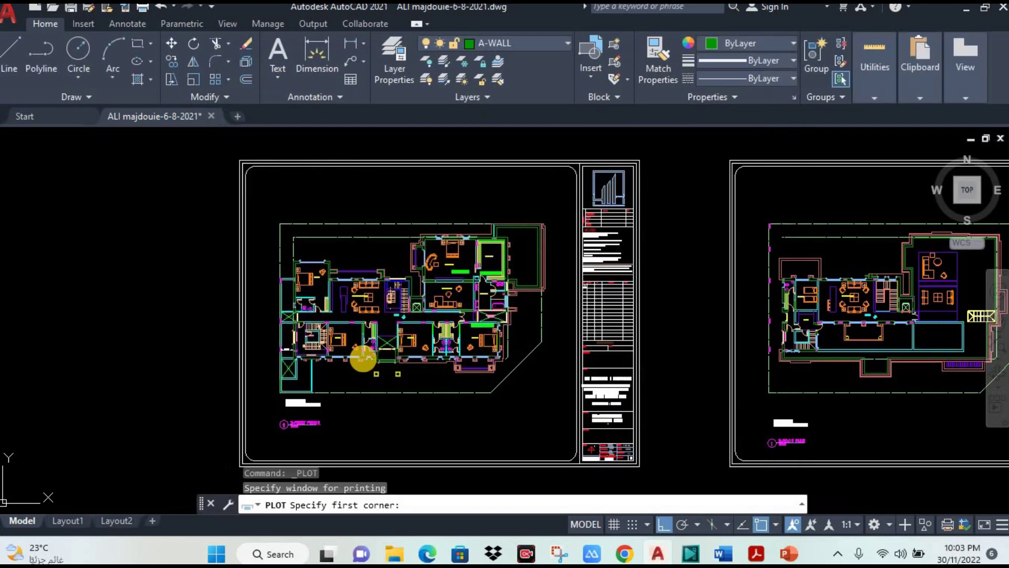
pyautogui.click(240, 160)
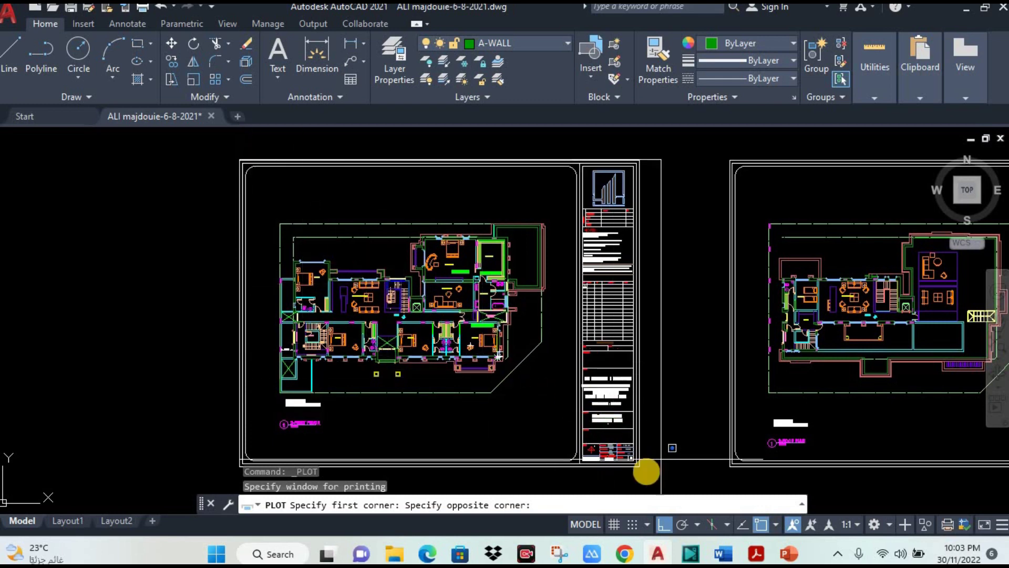
pyautogui.click(639, 466)
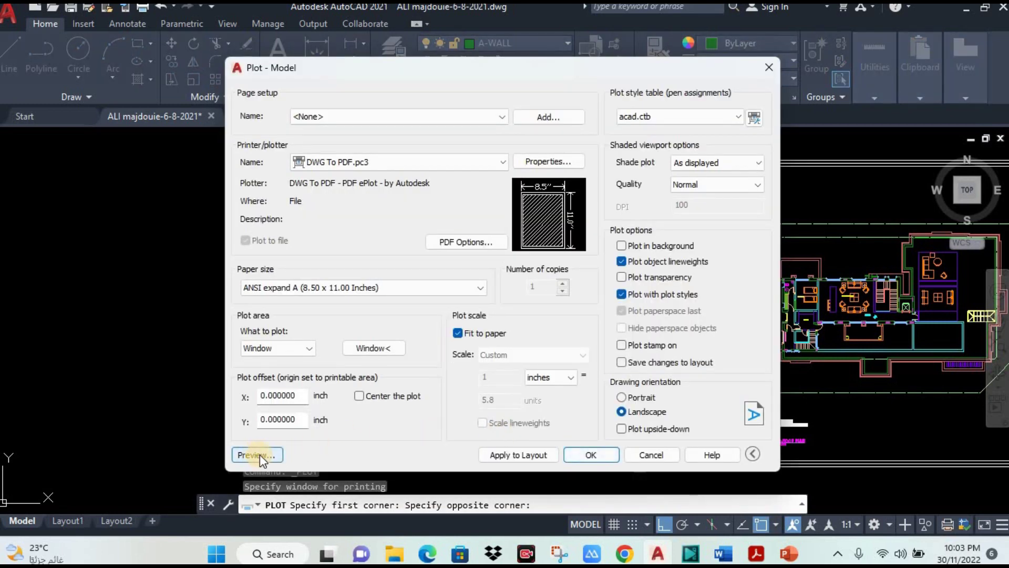
pyautogui.click(256, 454)
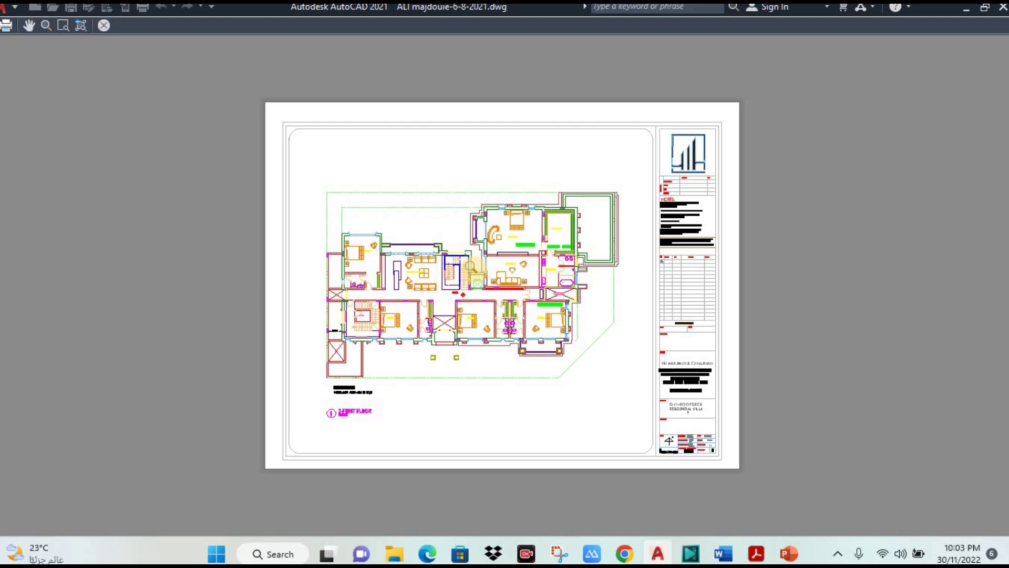
pyautogui.rightClick(472, 268)
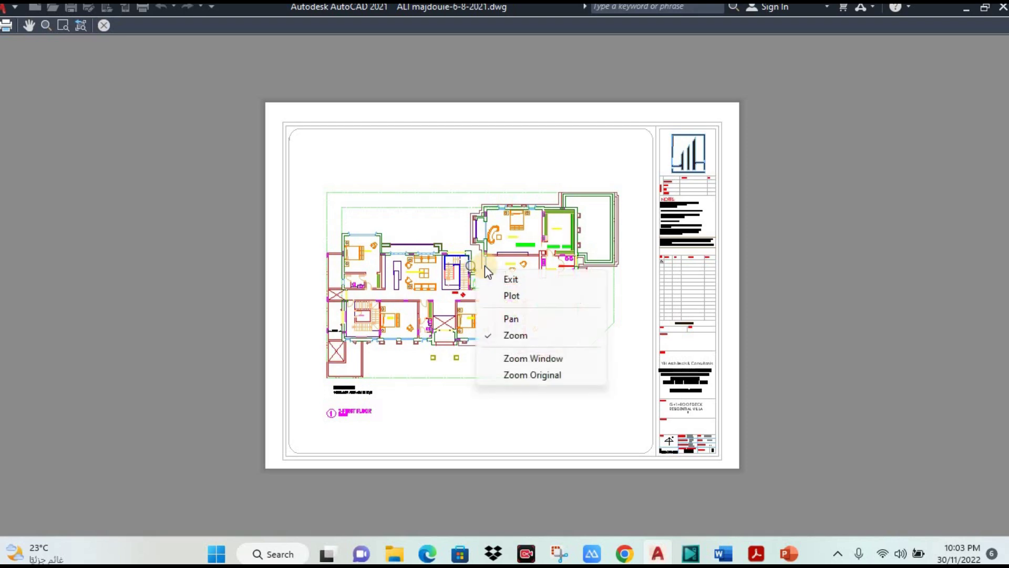
pyautogui.click(532, 297)
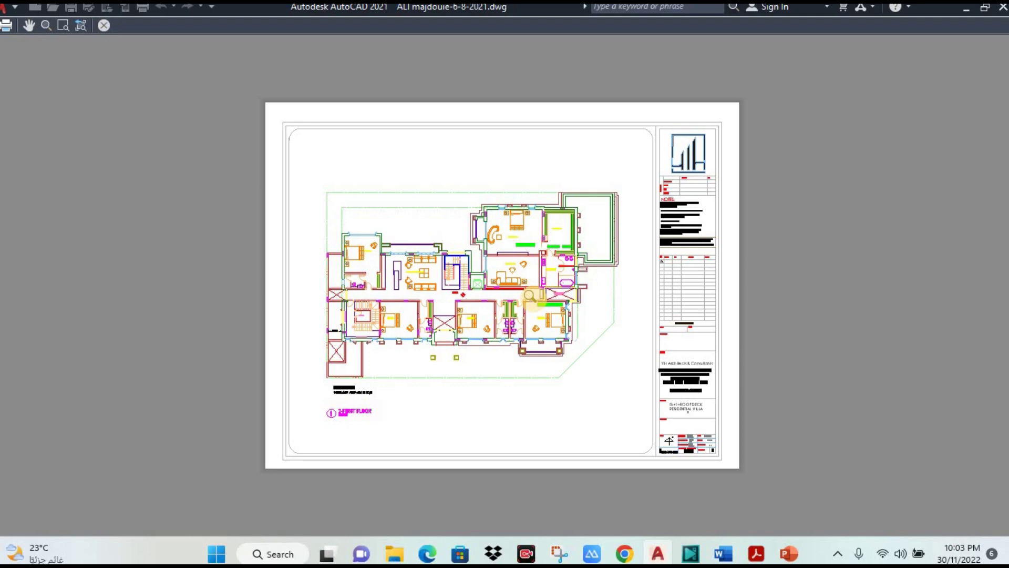
pyautogui.press('Escape')
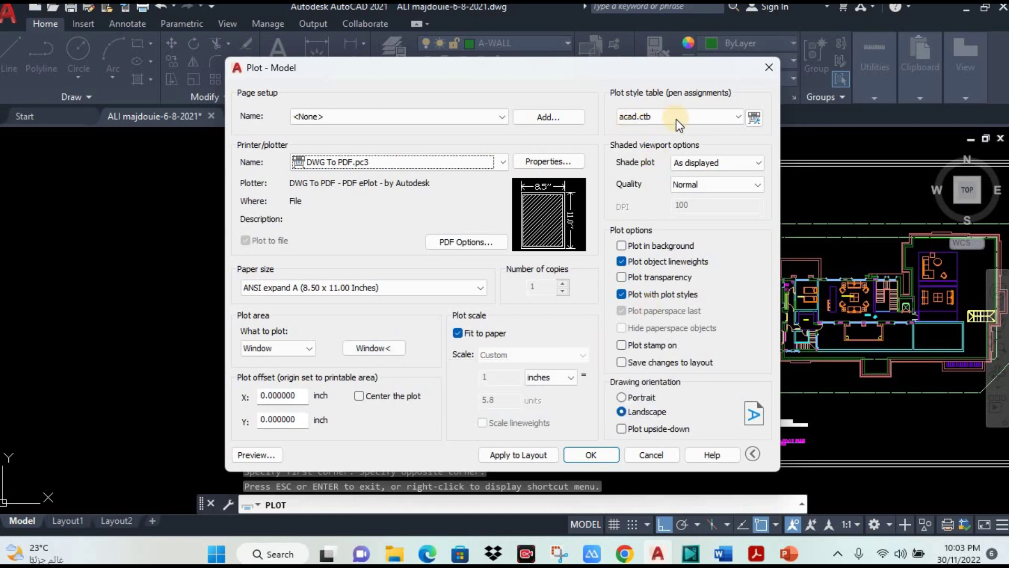
# Assign the monochrome.ctb plot style table to all layouts.
pyautogui.click(648, 115)
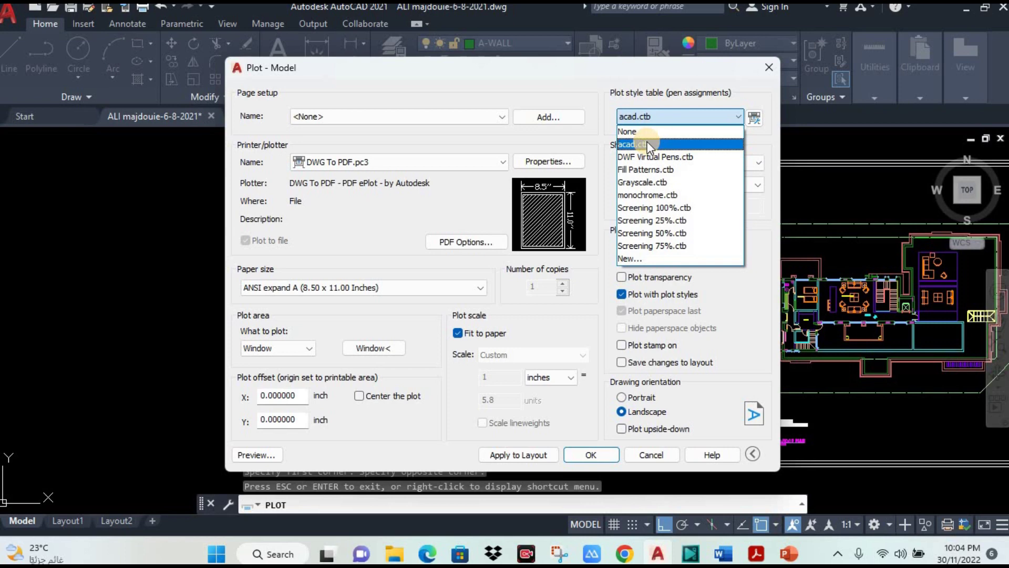
pyautogui.click(637, 195)
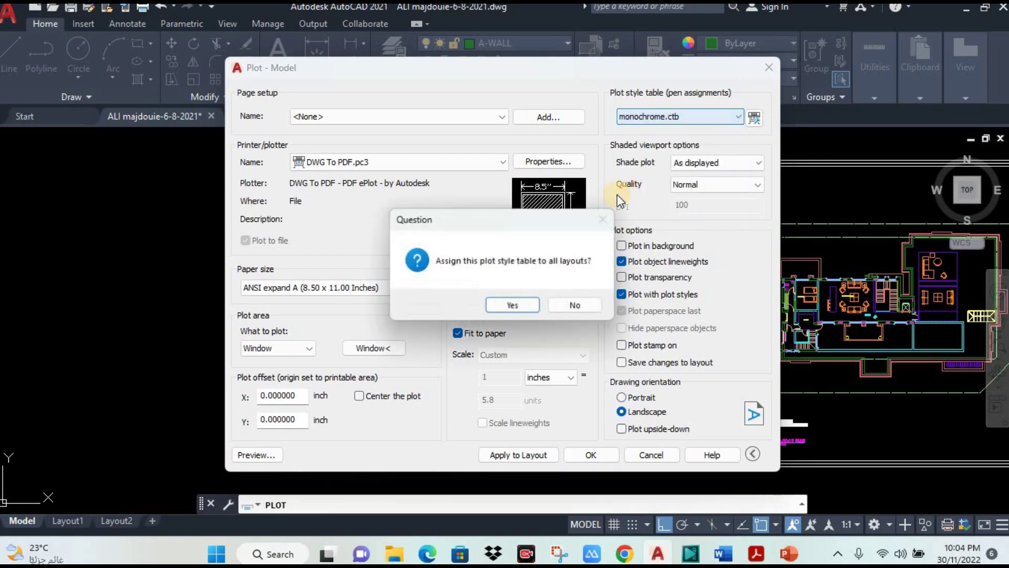
pyautogui.click(526, 307)
# Preview the black-and-white plot of the floor plan sheet, zooming in and refreshing the preview.
pyautogui.click(260, 455)
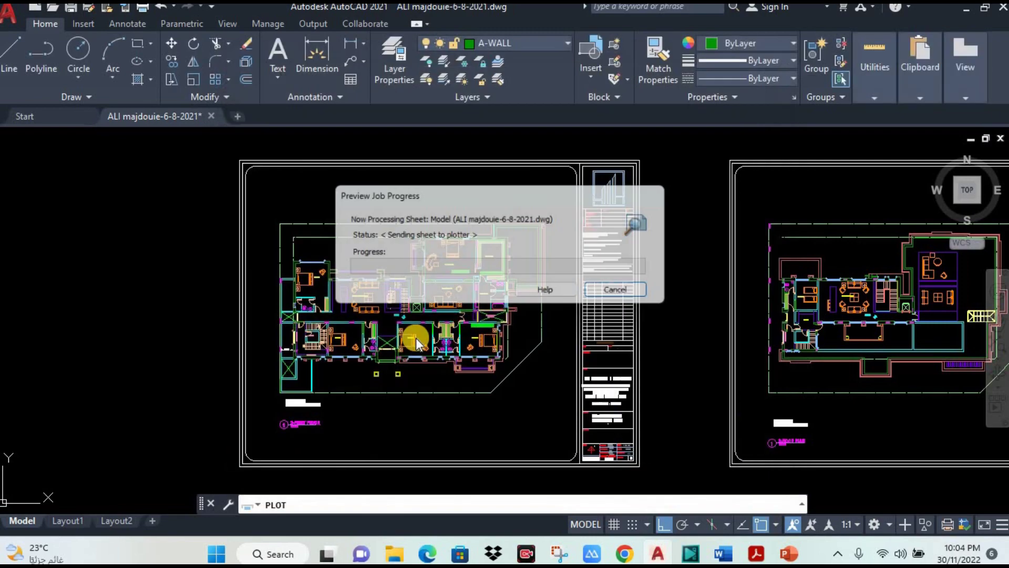
pyautogui.scroll(2, 463, 292)
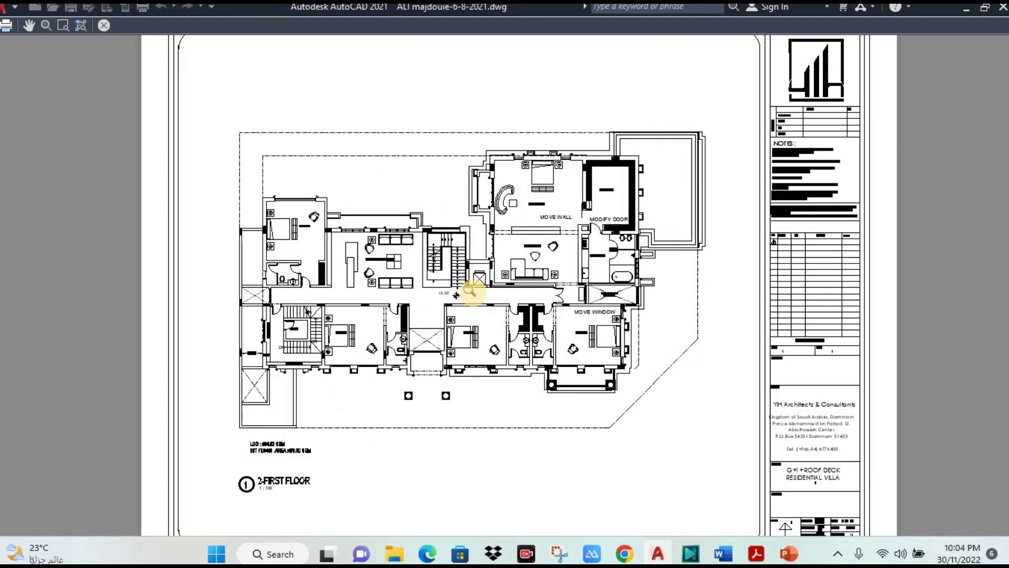
pyautogui.press('Escape')
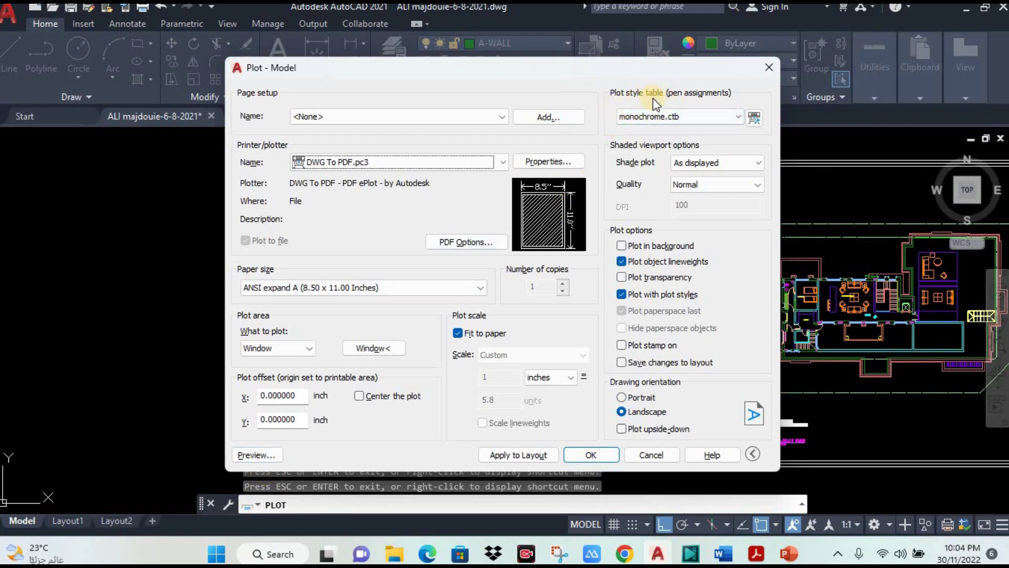
pyautogui.click(258, 455)
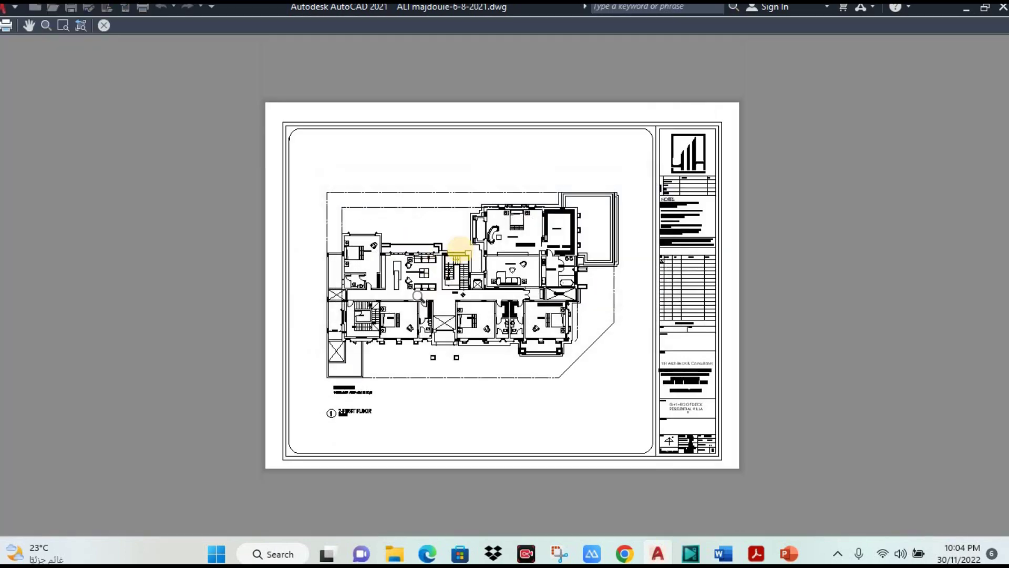
pyautogui.rightClick(512, 235)
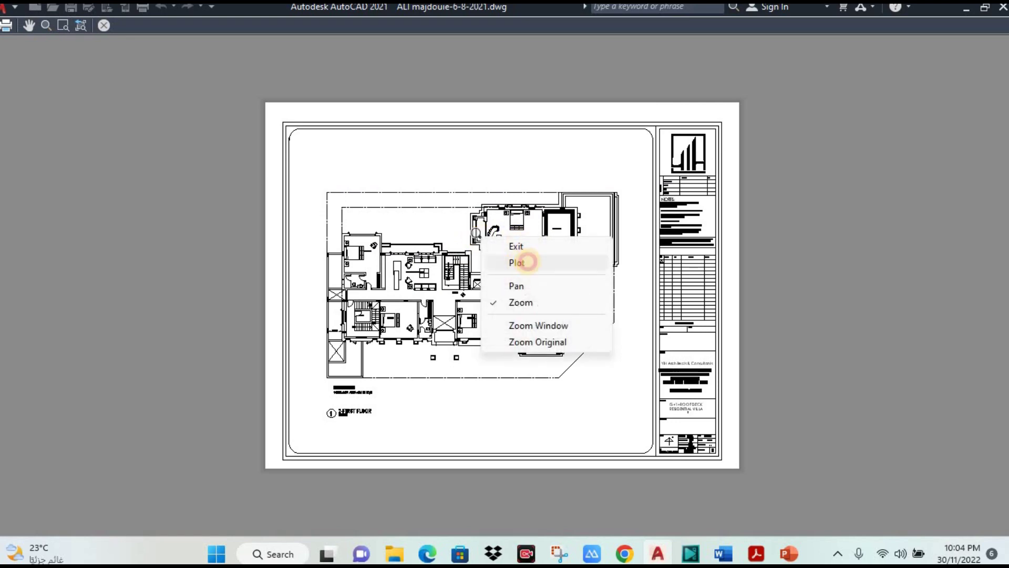
# Plot the previewed sheet to a PDF named 12345 on the Desktop.
pyautogui.click(516, 263)
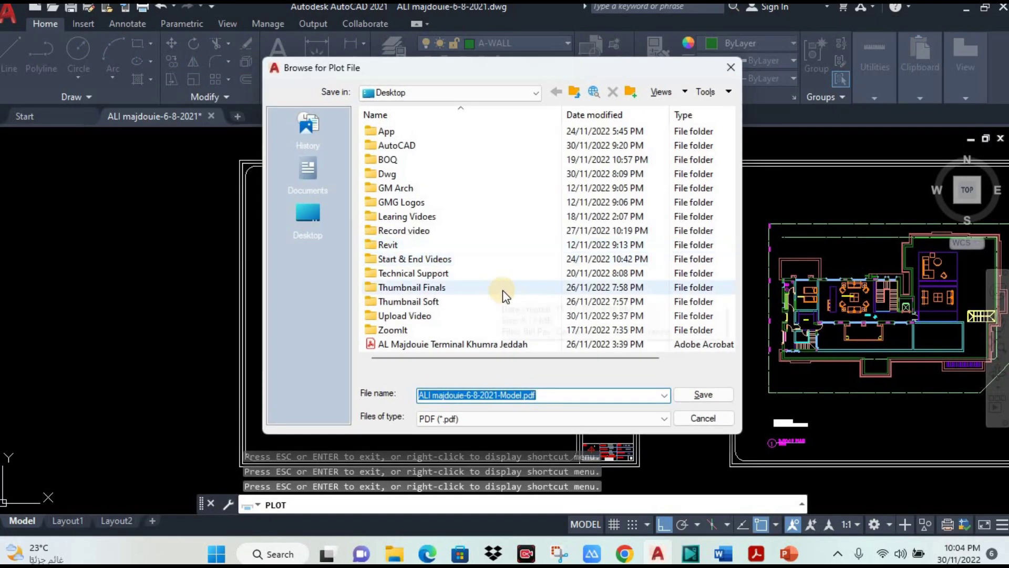
pyautogui.click(306, 217)
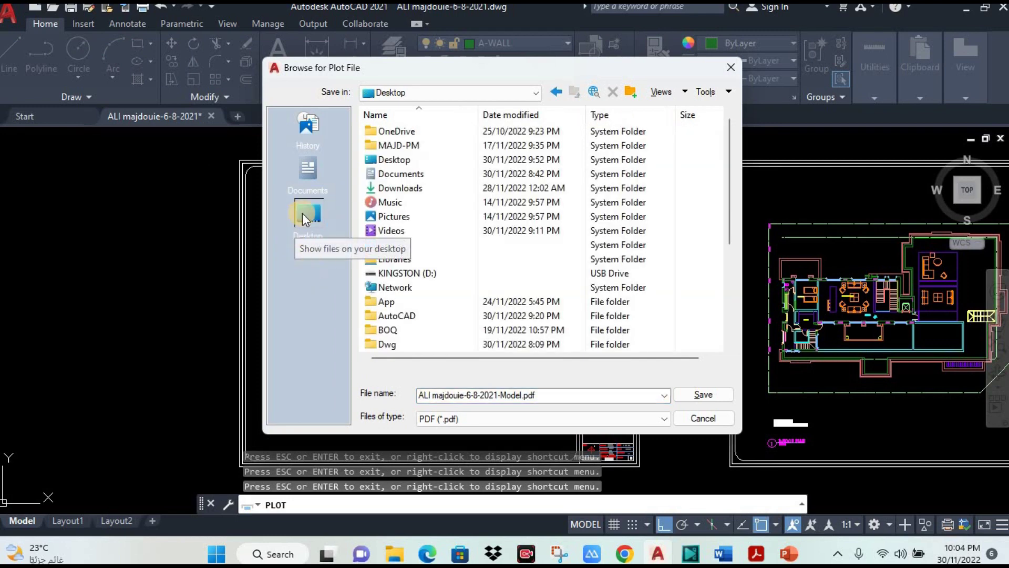
pyautogui.click(540, 392)
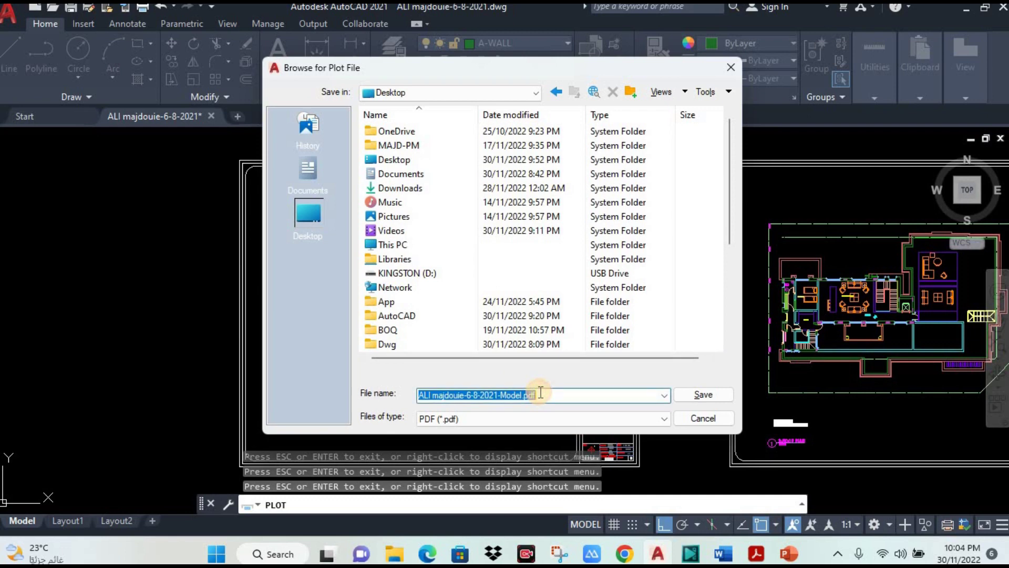
pyautogui.write('12345')
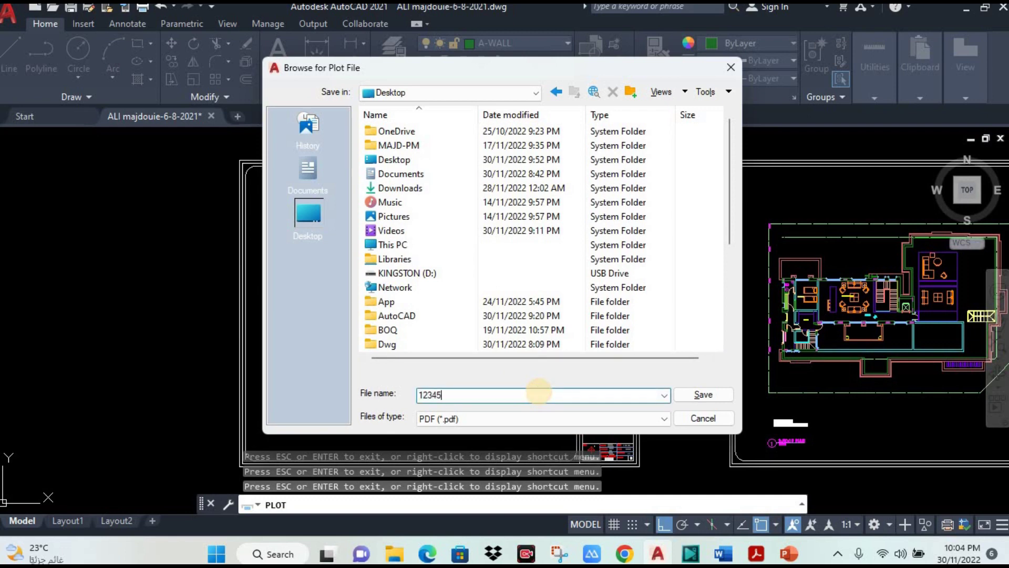
pyautogui.click(704, 394)
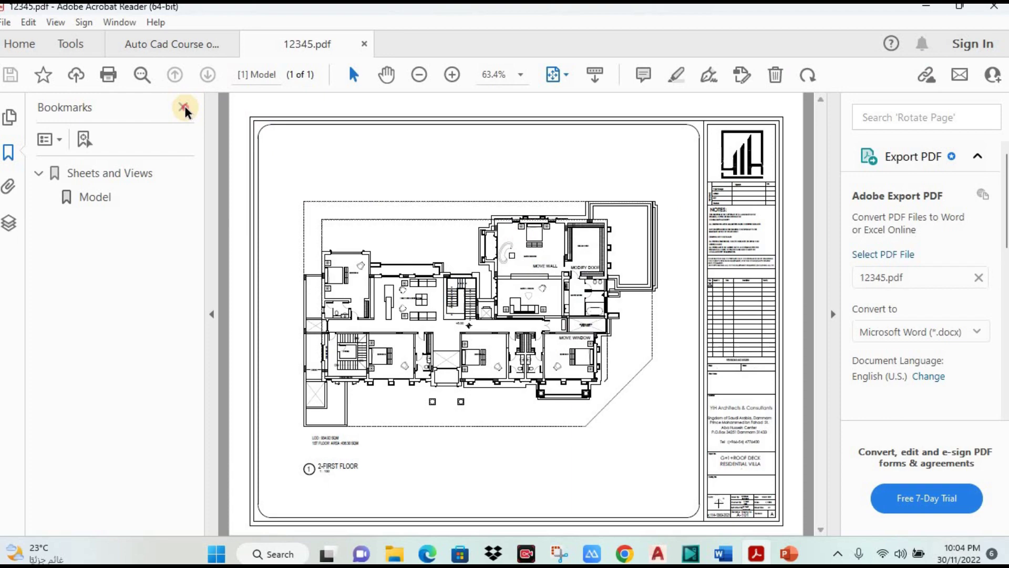
# Close Acrobat's Bookmarks and Export PDF panes and bring 12345.pdf back to the front.
pyautogui.click(183, 107)
pyautogui.click(832, 313)
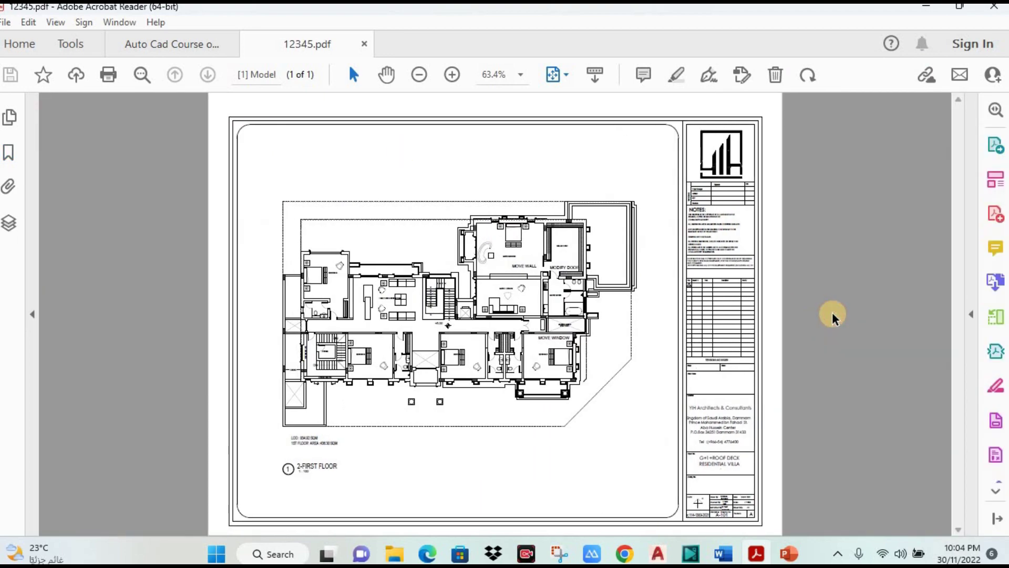
pyautogui.click(925, 8)
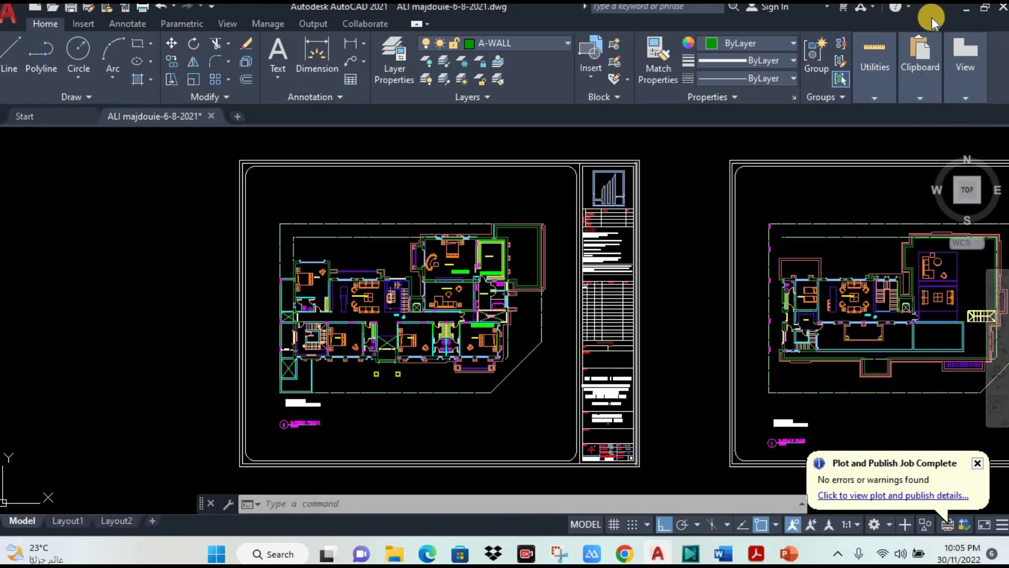
pyautogui.click(946, 8)
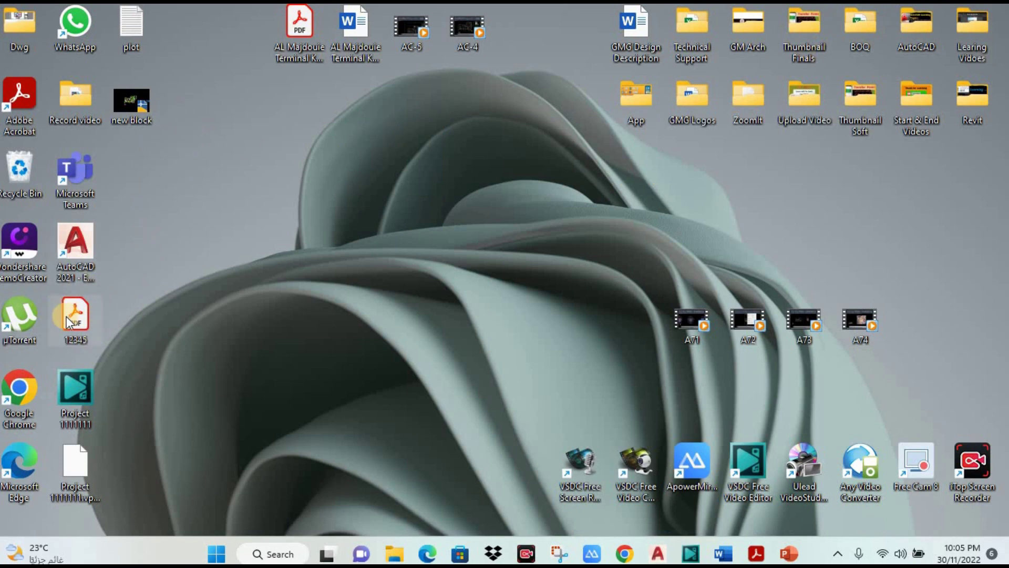
pyautogui.moveTo(754, 556)
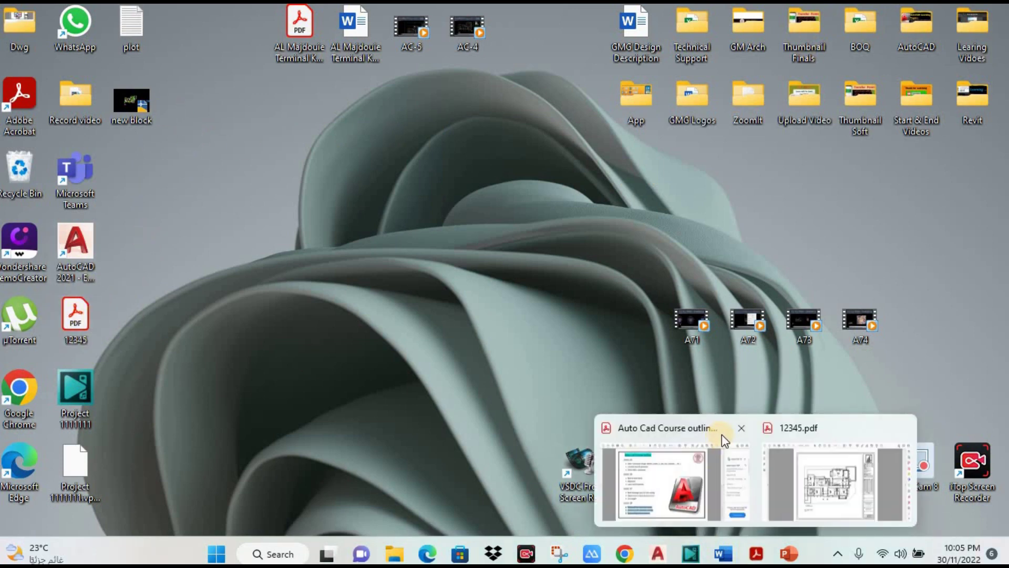
pyautogui.click(791, 475)
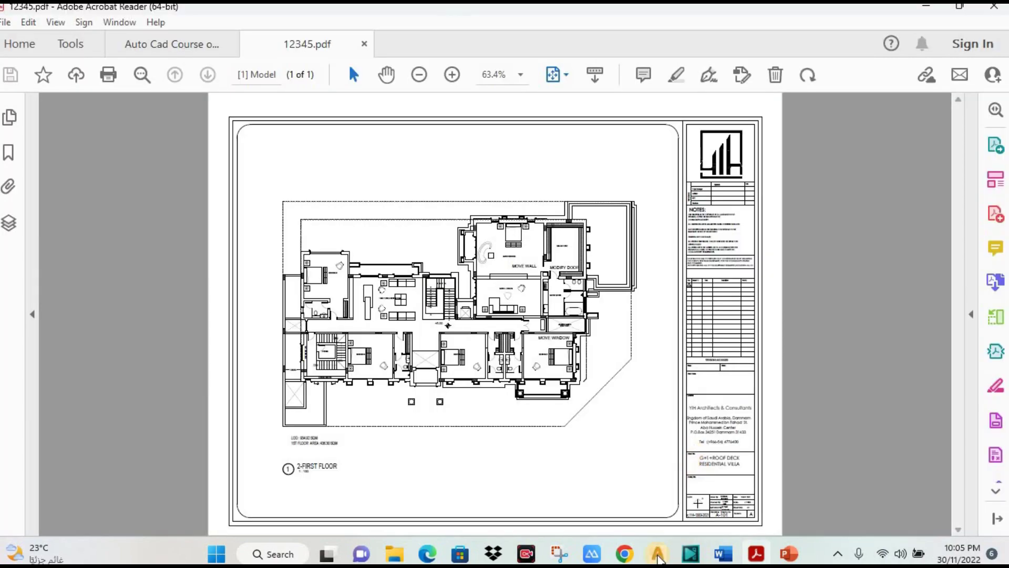
# Return to AutoCAD and zoom and pan onto the staircase and first-floor bedrooms.
pyautogui.click(658, 554)
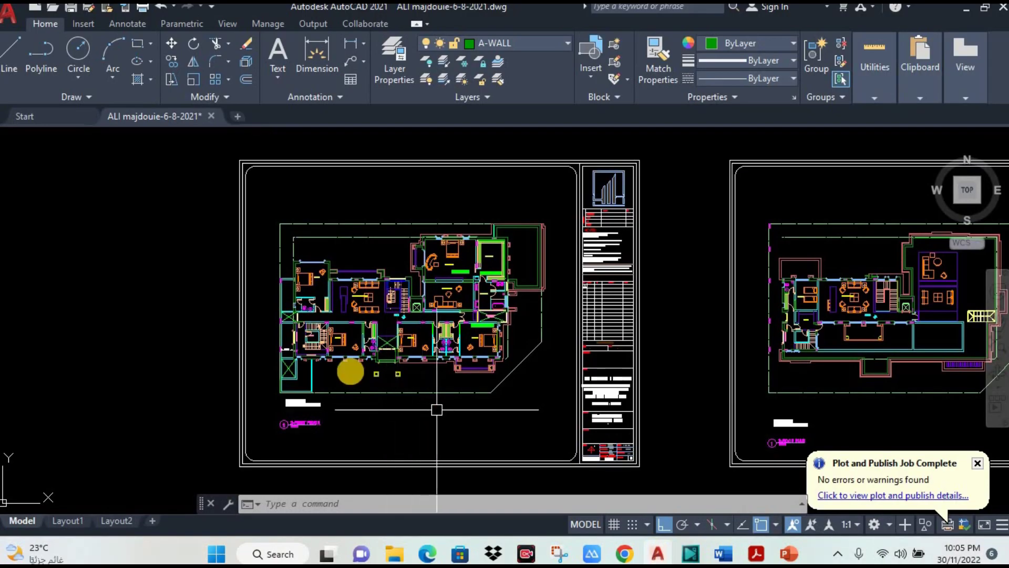
pyautogui.scroll(5, 475, 292)
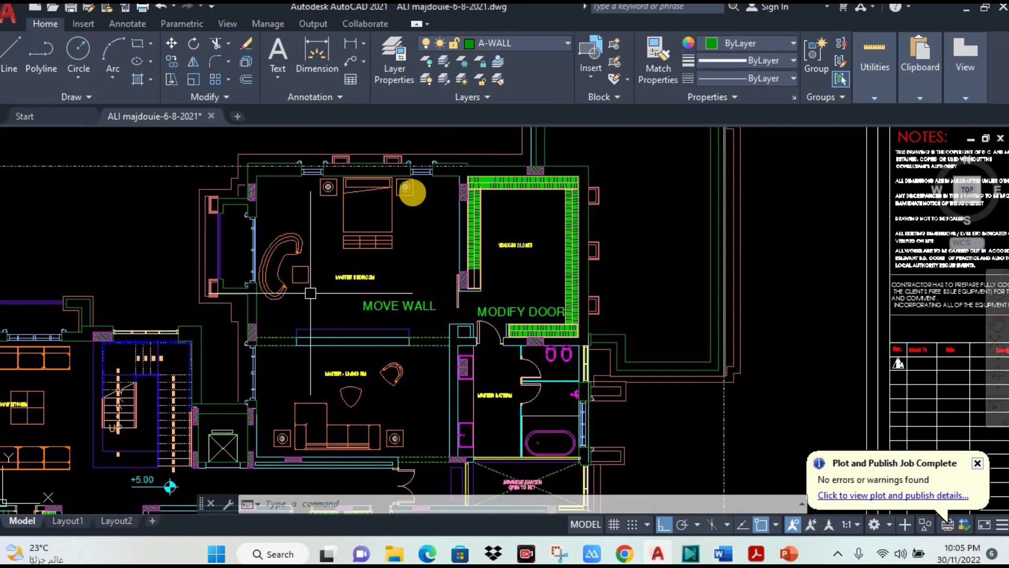
pyautogui.moveTo(413, 192); pyautogui.dragTo(507, 88, button='middle')
pyautogui.moveTo(475, 354); pyautogui.dragTo(478, 228, button='middle')
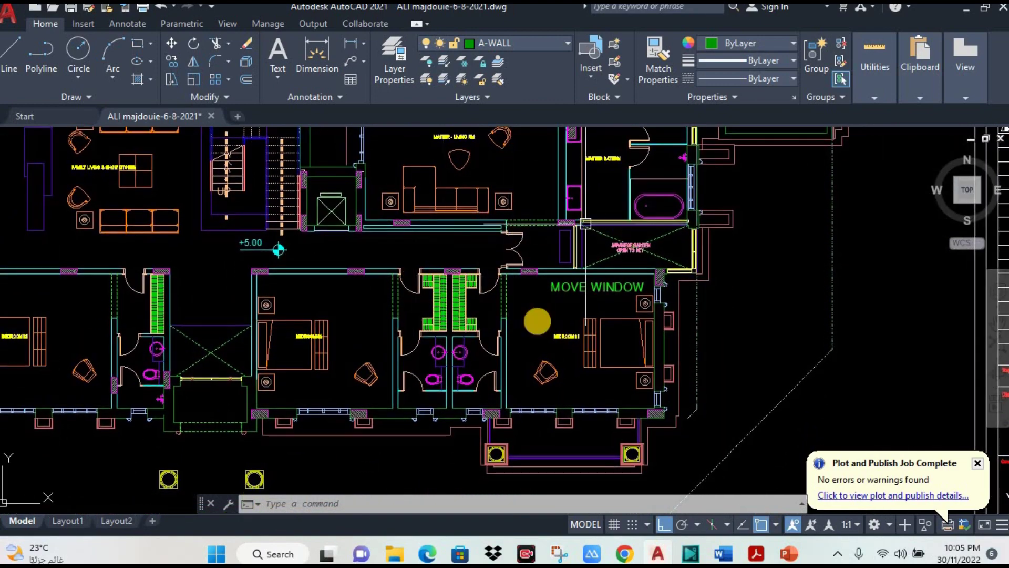
pyautogui.hscroll(-10, 320, 338)
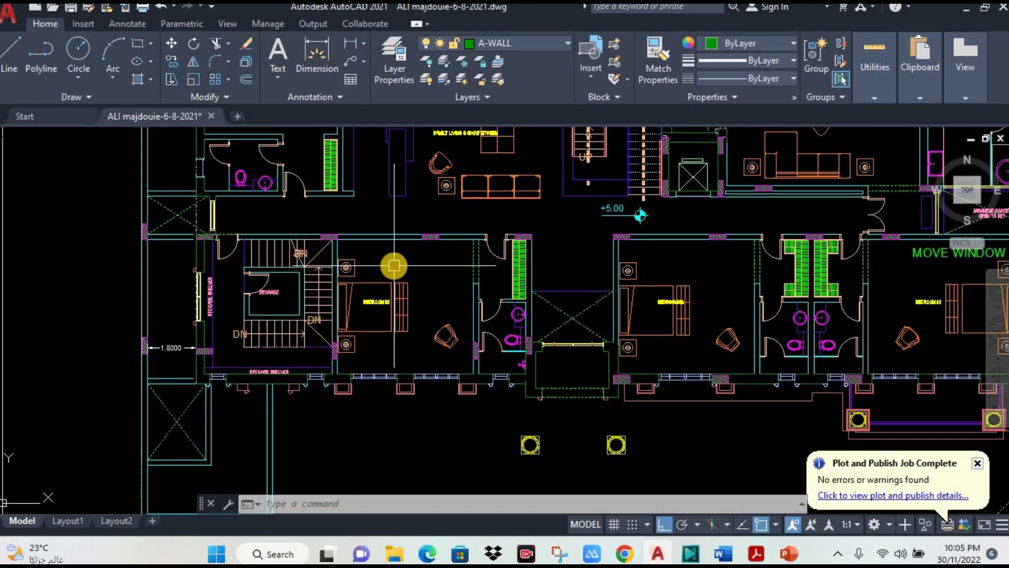
# Start a new plot using DWG To PDF.pc3 with ANSI expand A (11.00 x 8.50 Inches) paper.
pyautogui.hotkey('ctrl', 'p')
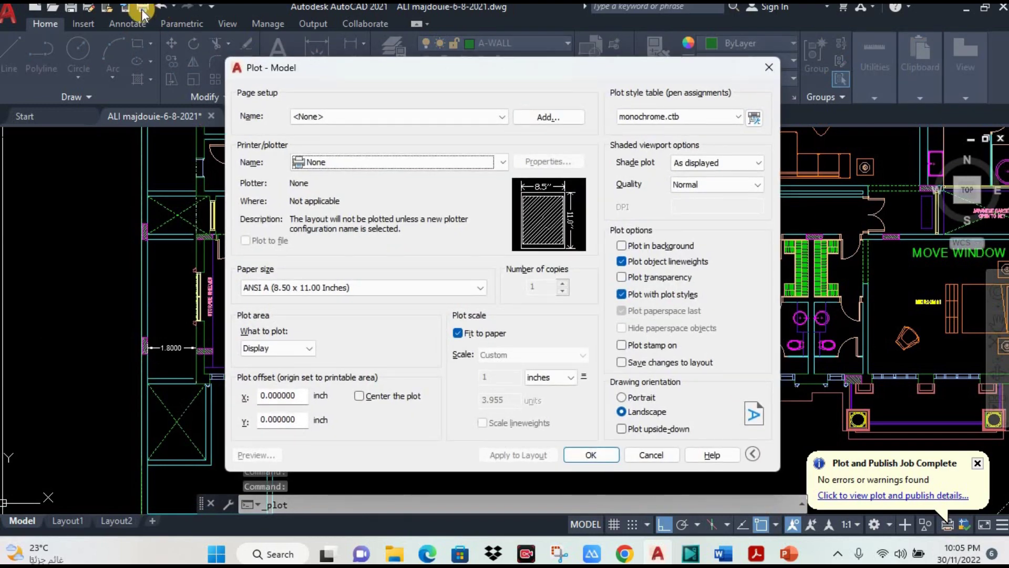
pyautogui.click(334, 162)
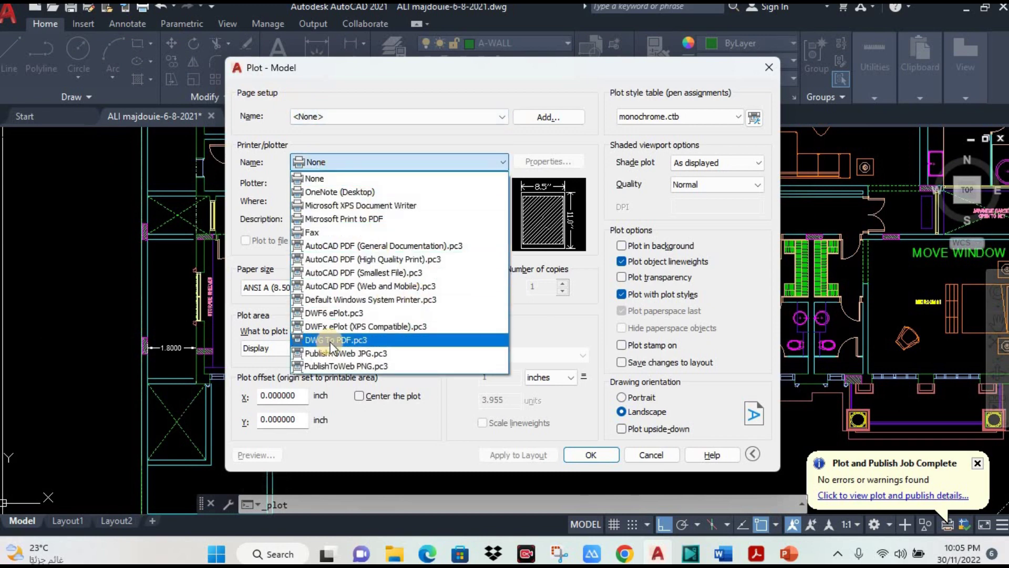
pyautogui.click(312, 340)
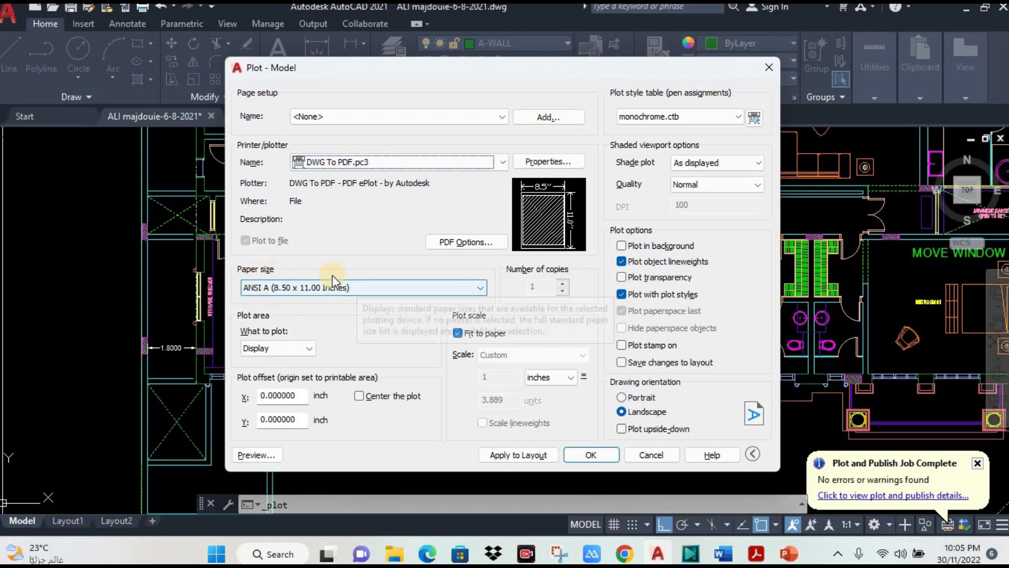
pyautogui.click(318, 291)
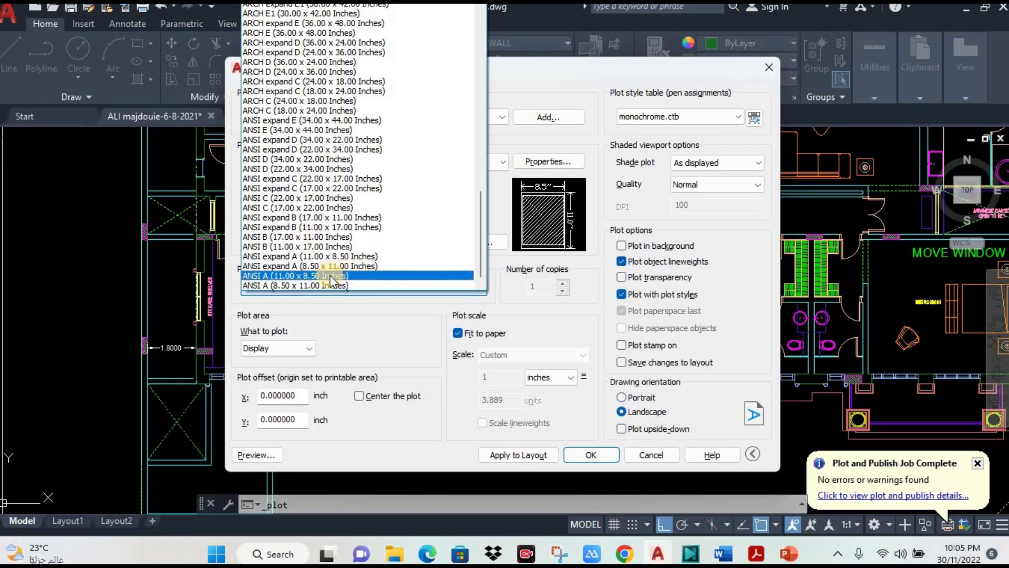
pyautogui.click(339, 256)
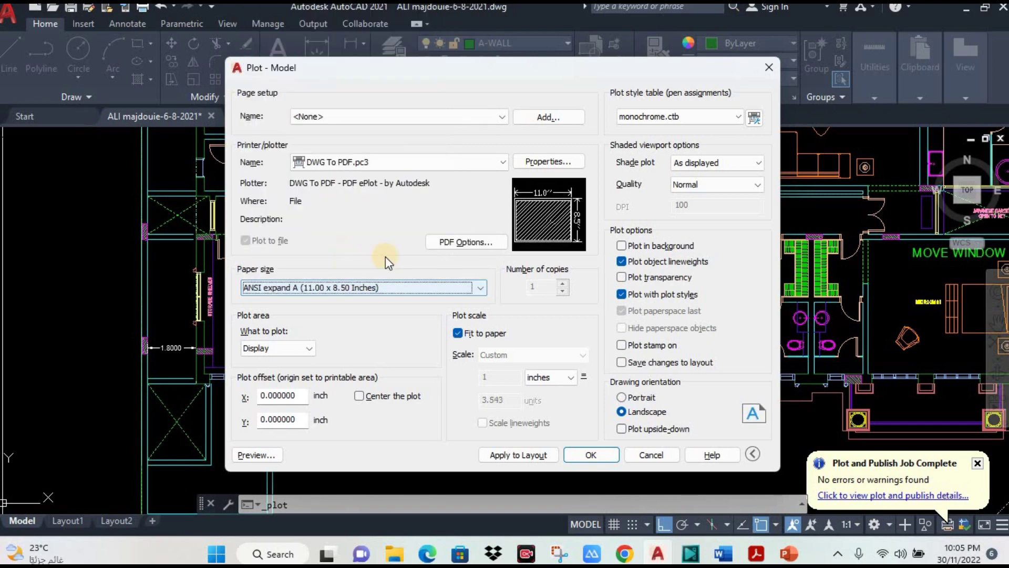
pyautogui.click(310, 349)
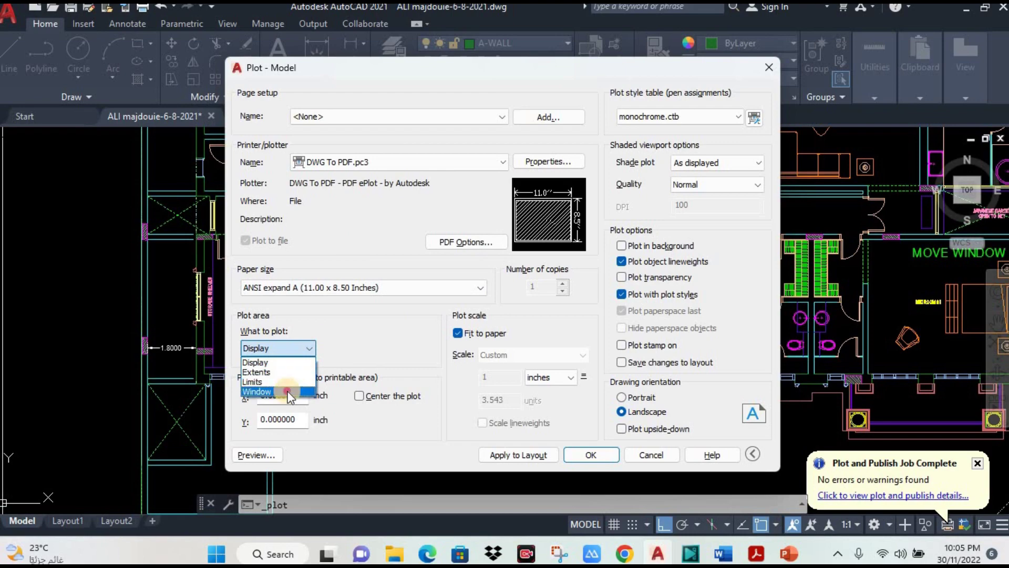
# Window the plot area around the staircase and centre it on the paper.
pyautogui.click(288, 392)
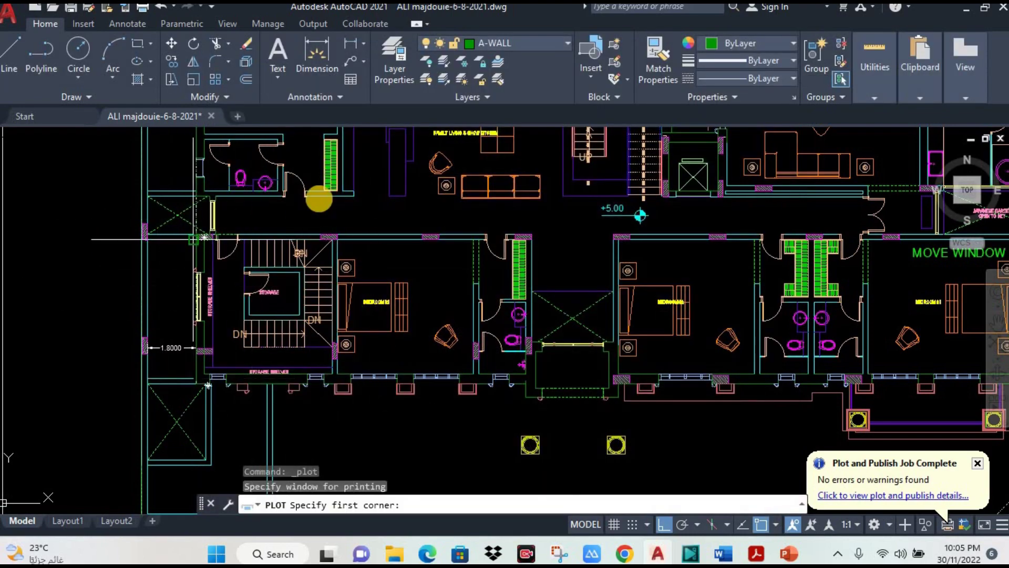
pyautogui.click(177, 216)
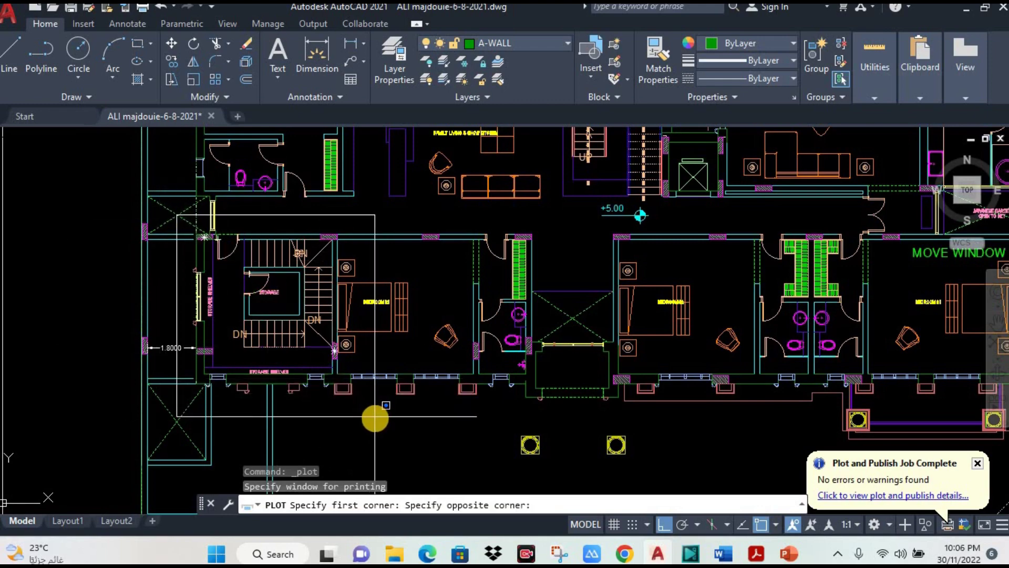
pyautogui.click(377, 419)
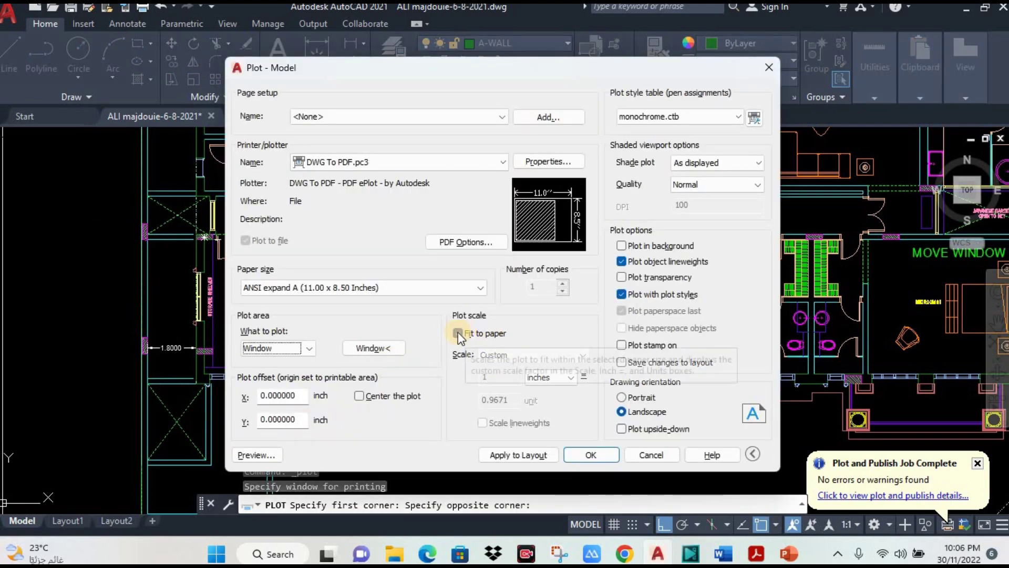
pyautogui.click(359, 395)
# Change the plot style table from monochrome.ctb to acad.ctb for all layouts and preview the colour plot.
pyautogui.hotkey('alt', 'p')
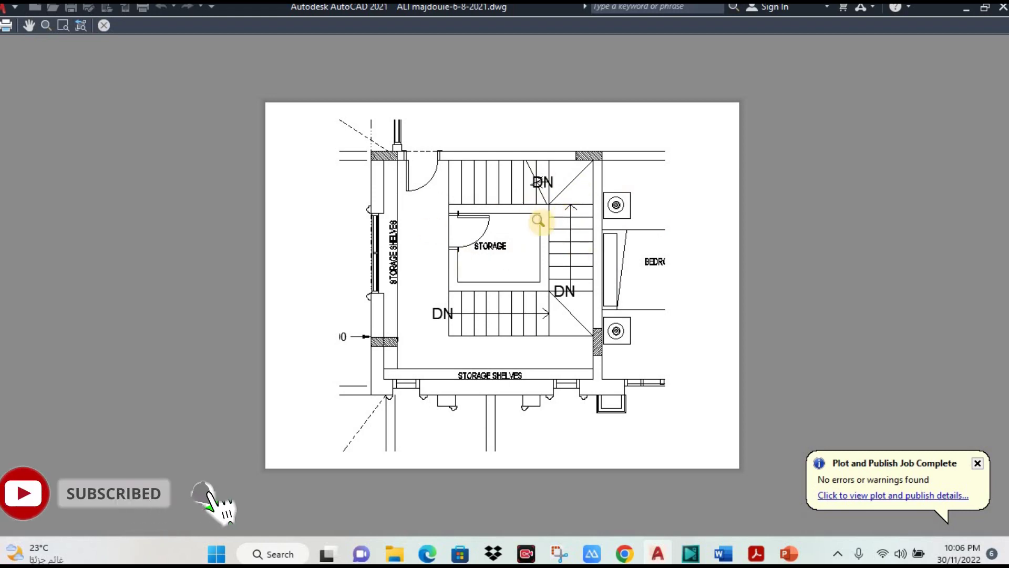
pyautogui.press('Escape')
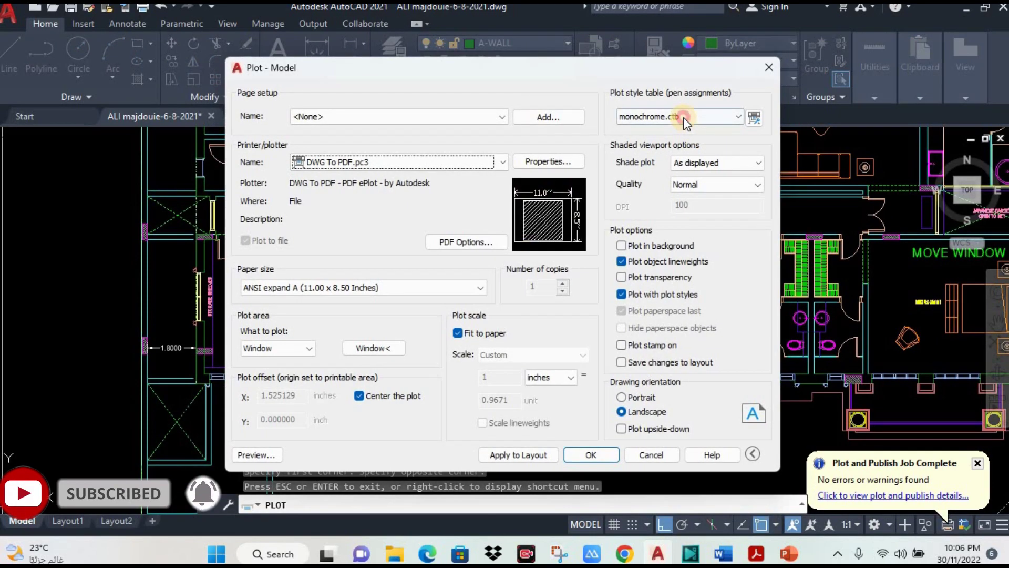
pyautogui.click(684, 118)
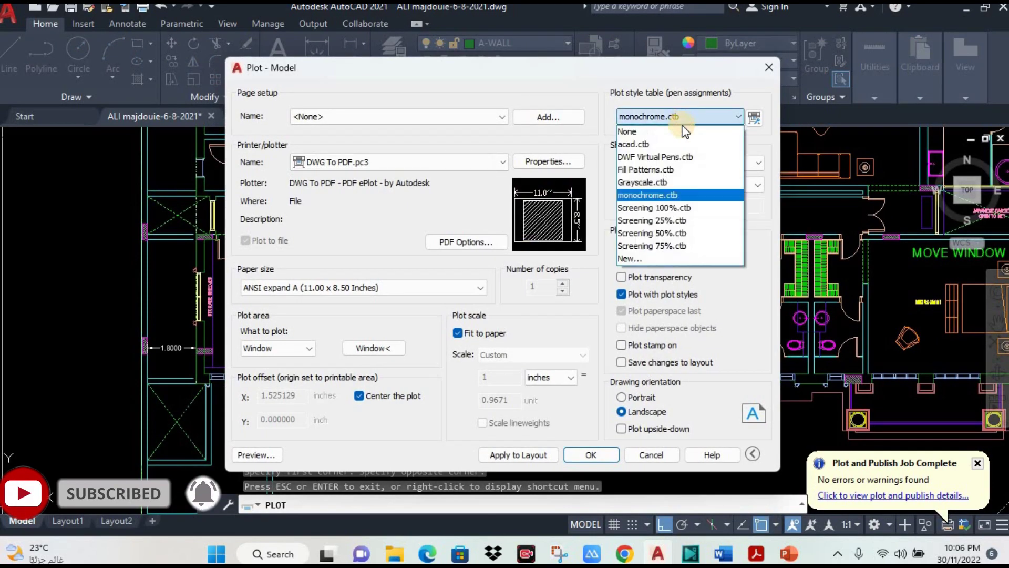
pyautogui.click(629, 145)
pyautogui.click(520, 302)
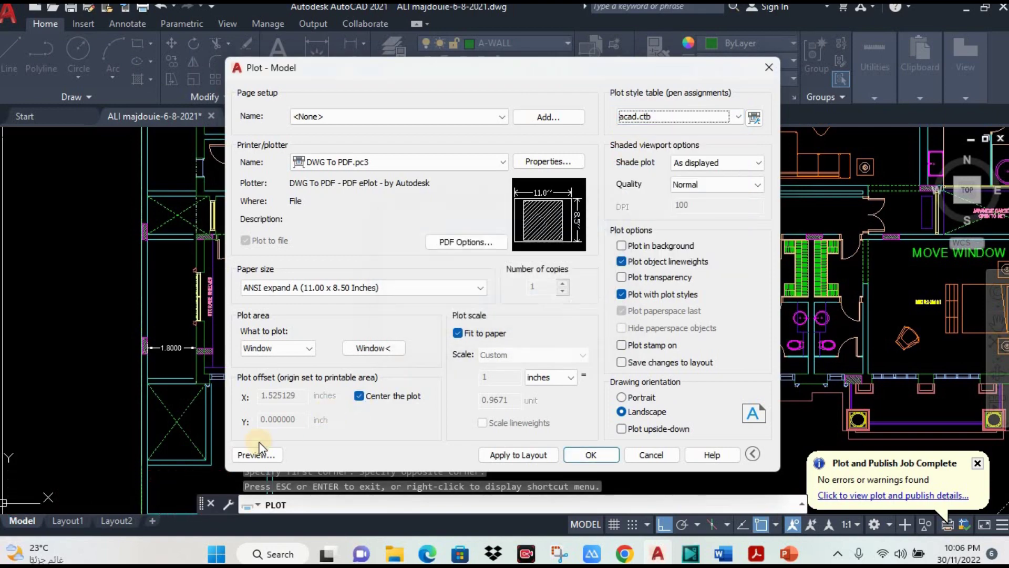
pyautogui.click(250, 456)
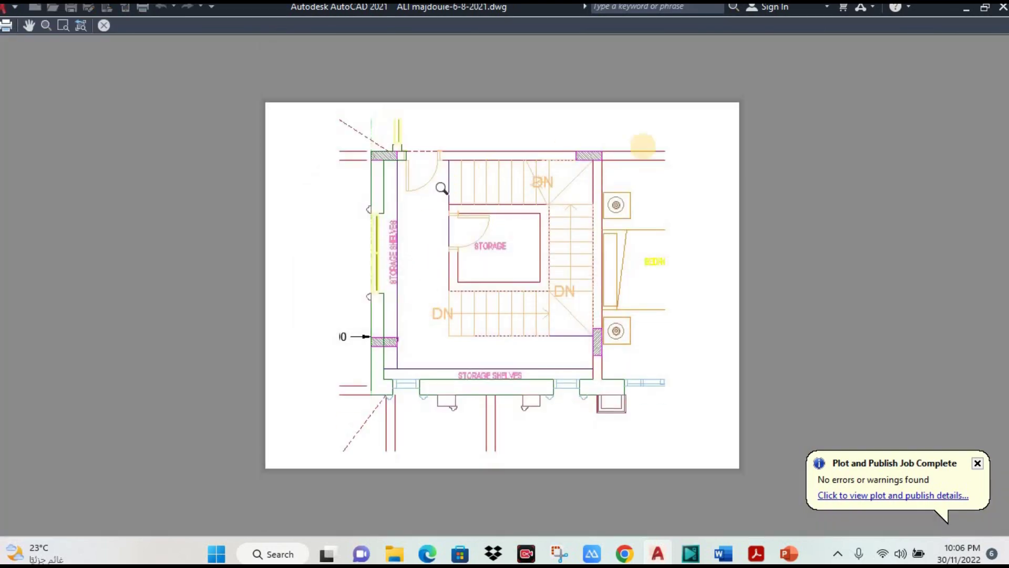
# Plot the colour staircase area from the preview, saving the PDF to the Desktop.
pyautogui.rightClick(546, 260)
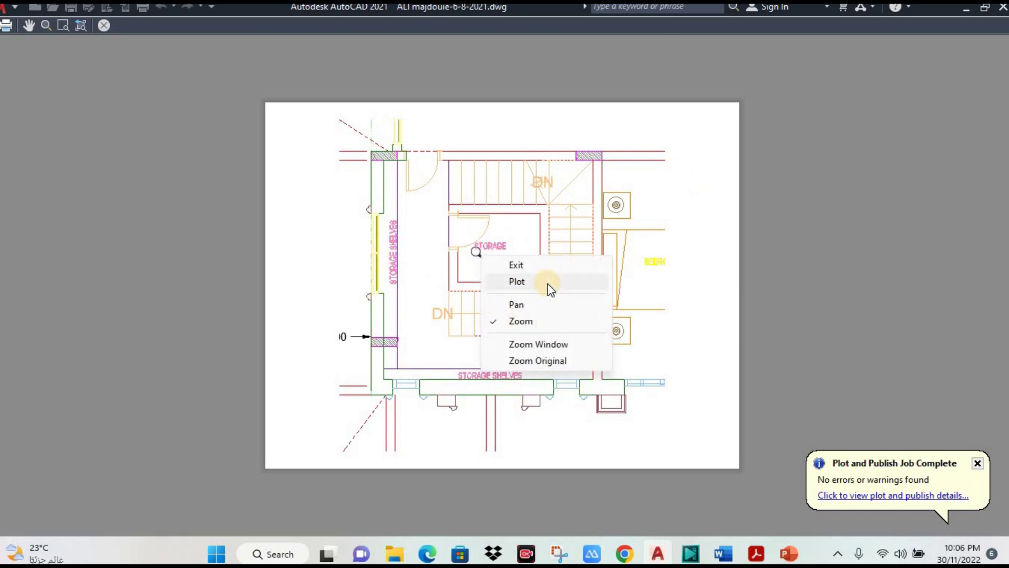
pyautogui.click(546, 283)
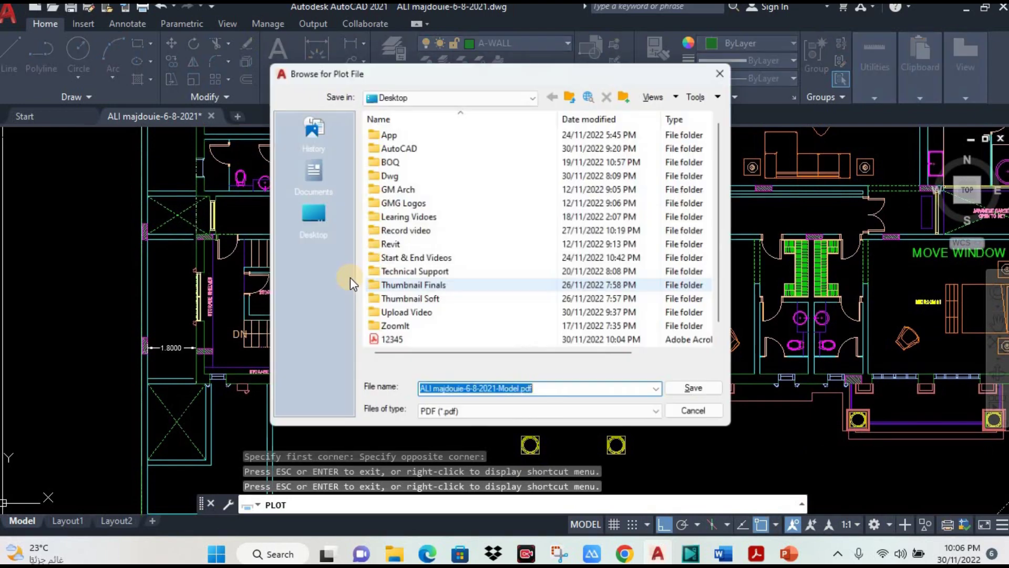
pyautogui.click(707, 394)
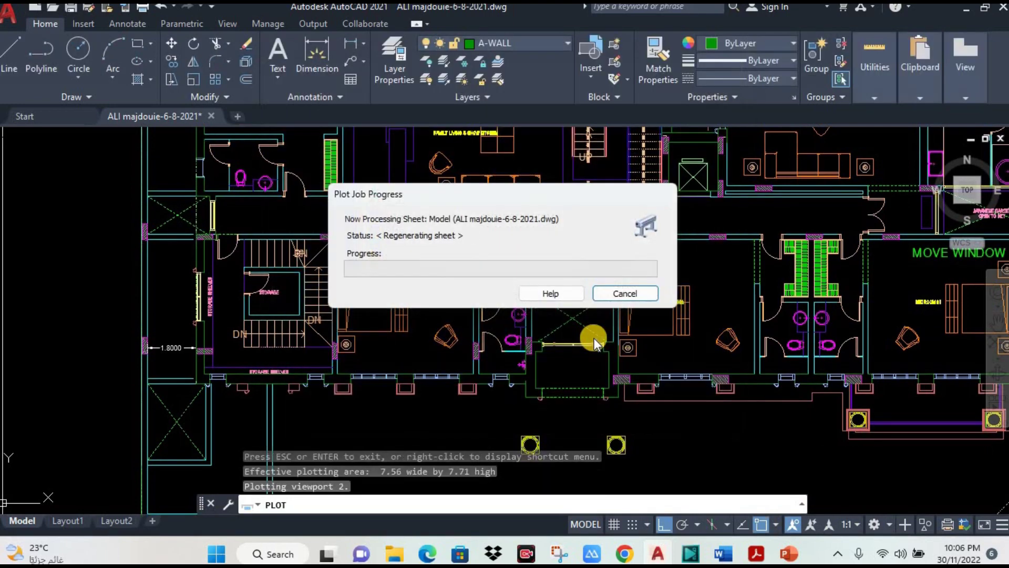